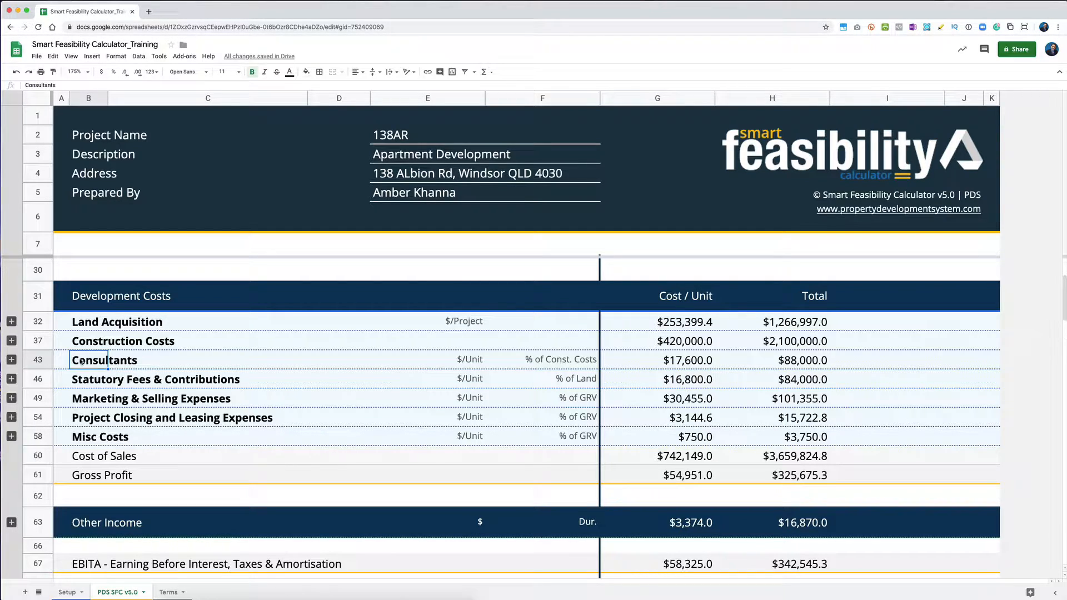
Examine the Development Costs categories from Consultants to Misc Costs and the percentage basis used for each
{"action": "left_click", "coordinate": [95, 382]}
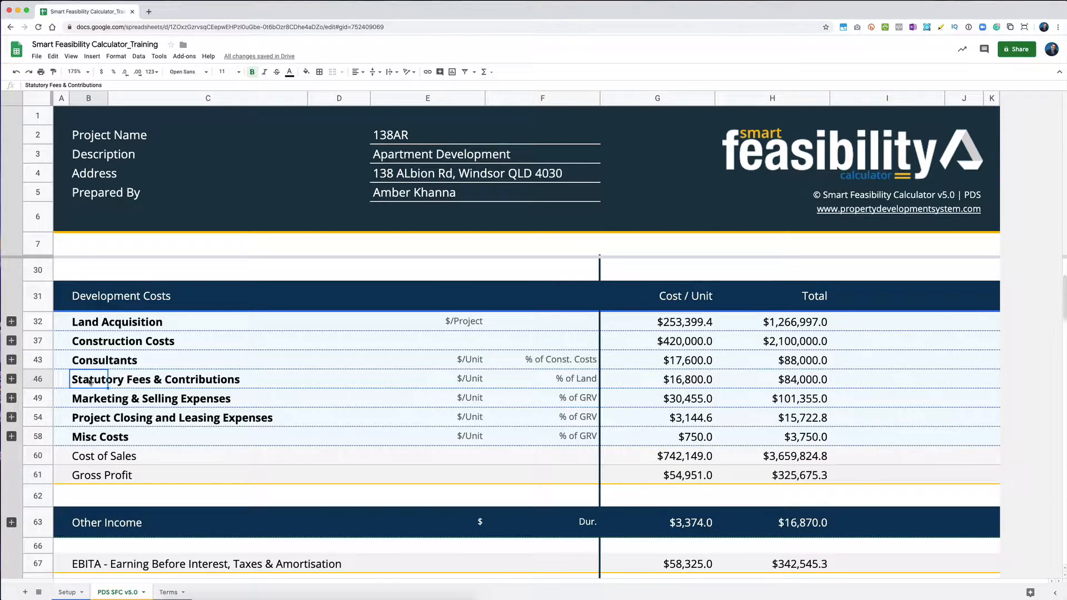
{"action": "left_click", "coordinate": [582, 383]}
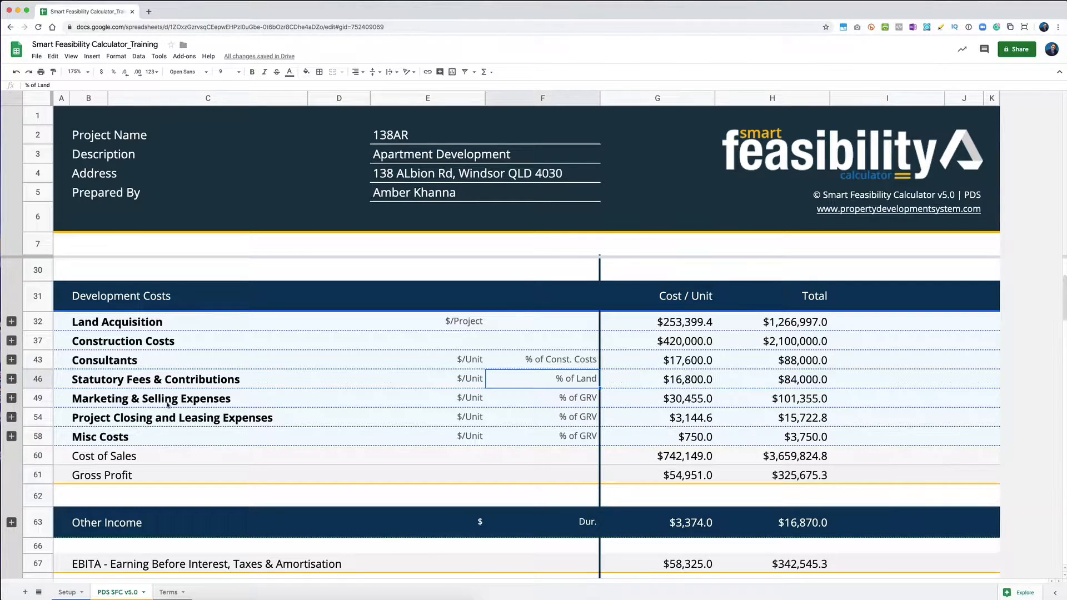
{"action": "left_click", "coordinate": [105, 400]}
{"action": "left_click", "coordinate": [101, 419]}
{"action": "left_click", "coordinate": [97, 441]}
{"action": "left_click", "coordinate": [568, 403]}
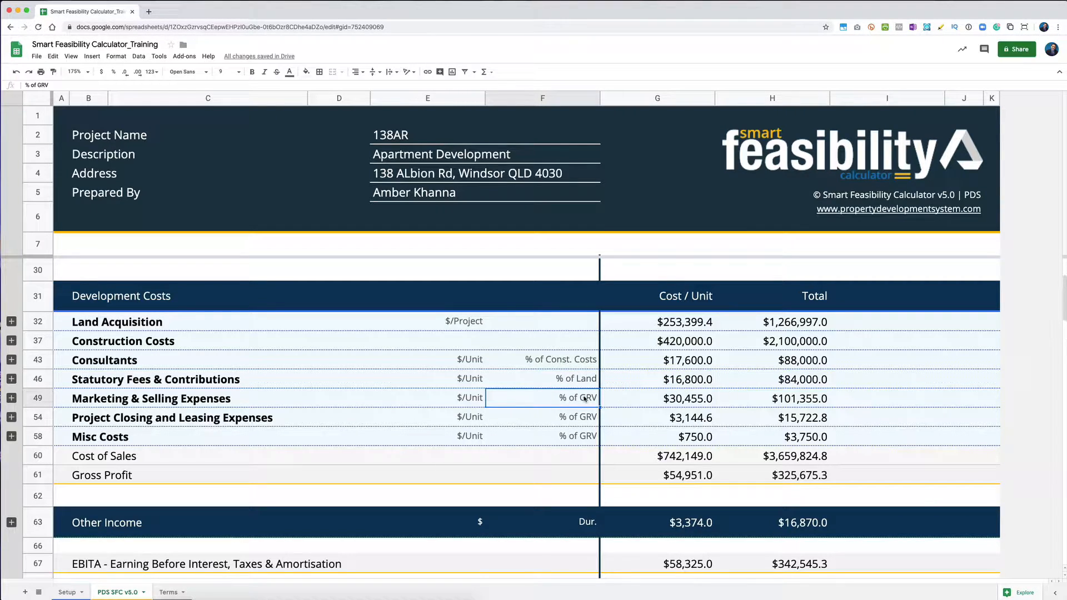
{"action": "left_click", "coordinate": [95, 365]}
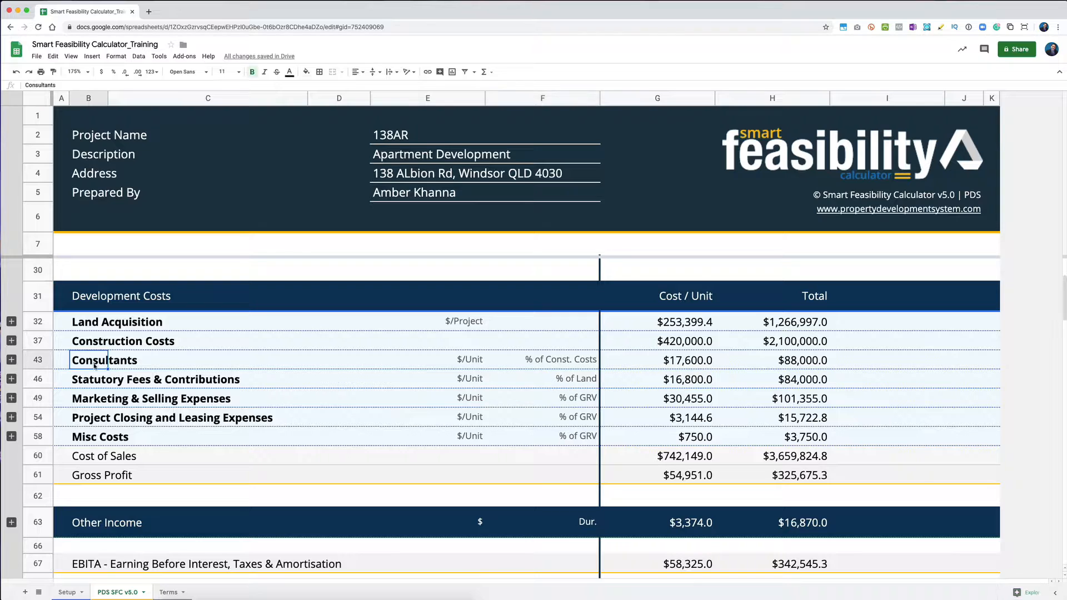
Expand the Consultants cost group and examine the per-unit cost of its Consultants line
{"action": "left_click", "coordinate": [11, 359]}
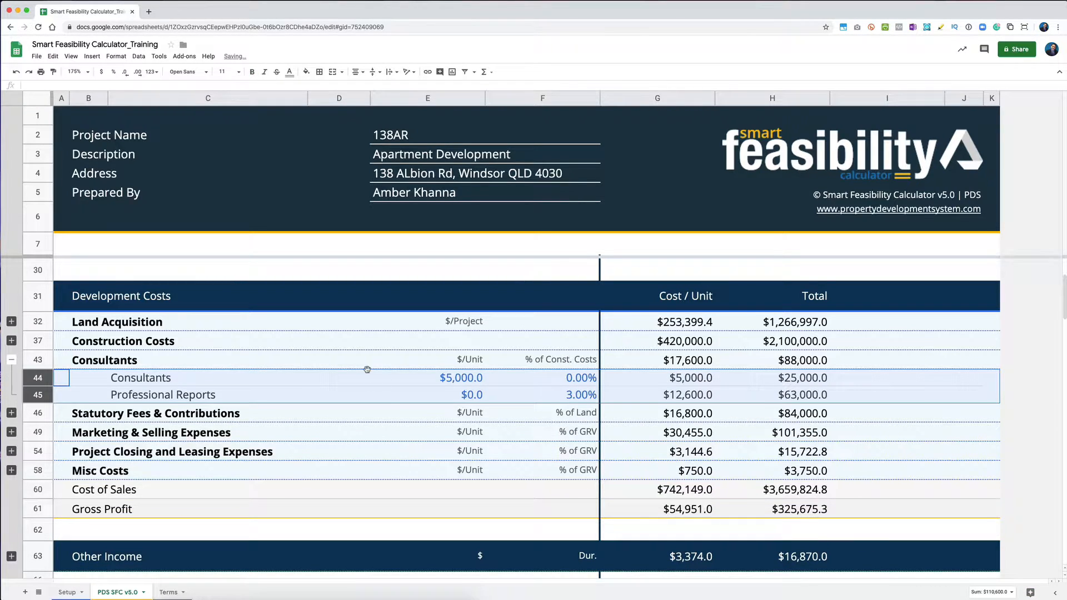
{"action": "scroll", "coordinate": [367, 370], "scroll_direction": "down", "scroll_amount": 3}
{"action": "scroll", "coordinate": [367, 369], "scroll_direction": "up", "scroll_amount": 2}
{"action": "left_click", "coordinate": [203, 361]}
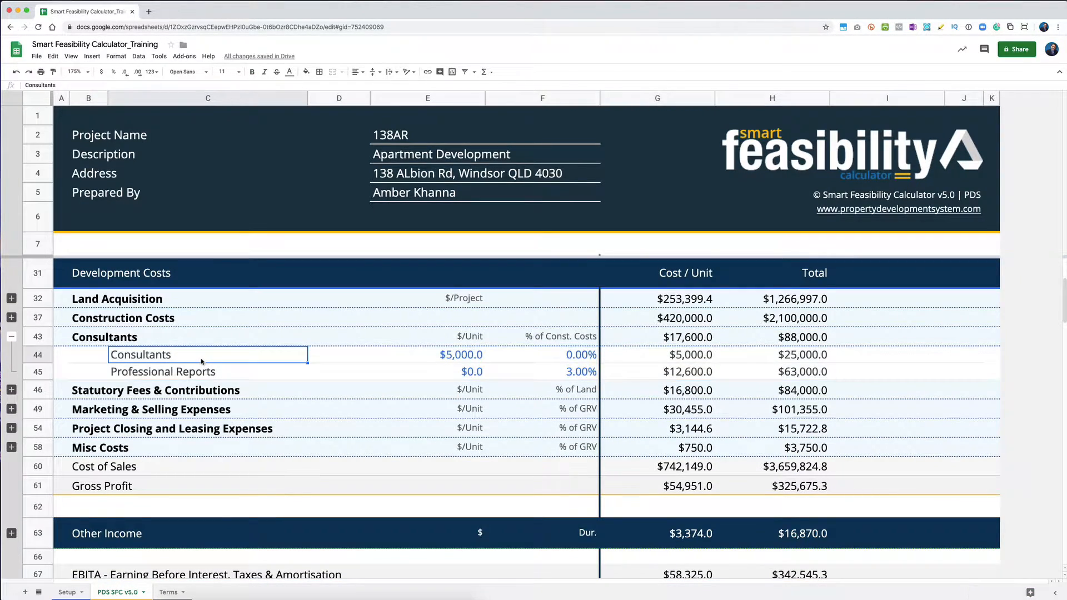
{"action": "left_click", "coordinate": [454, 358]}
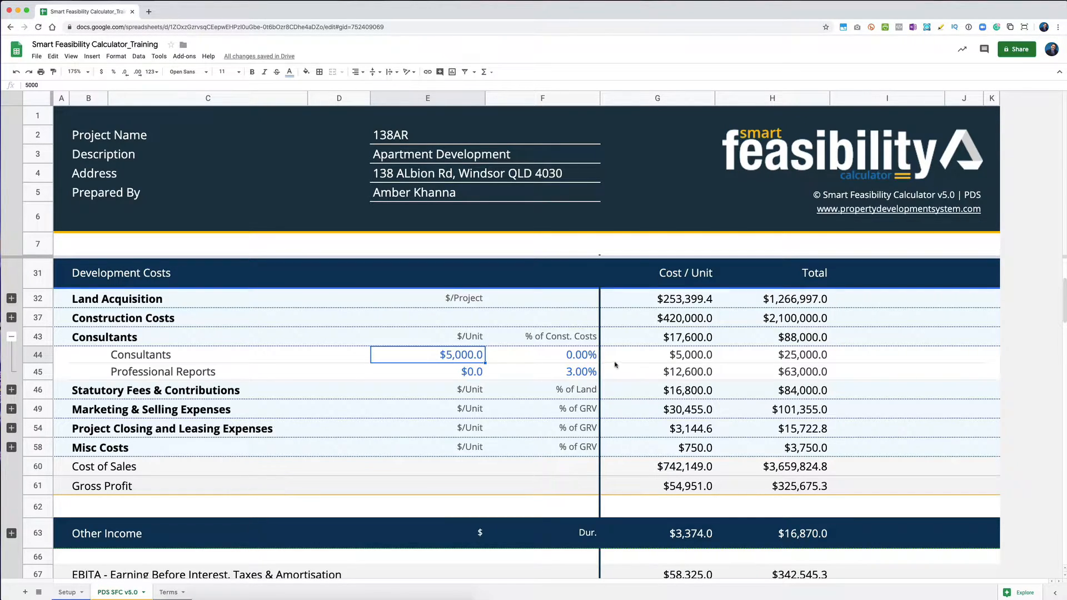
Try 5% of construction costs for the Consultants line, and set the percentage back to 0%
{"action": "left_click", "coordinate": [579, 360]}
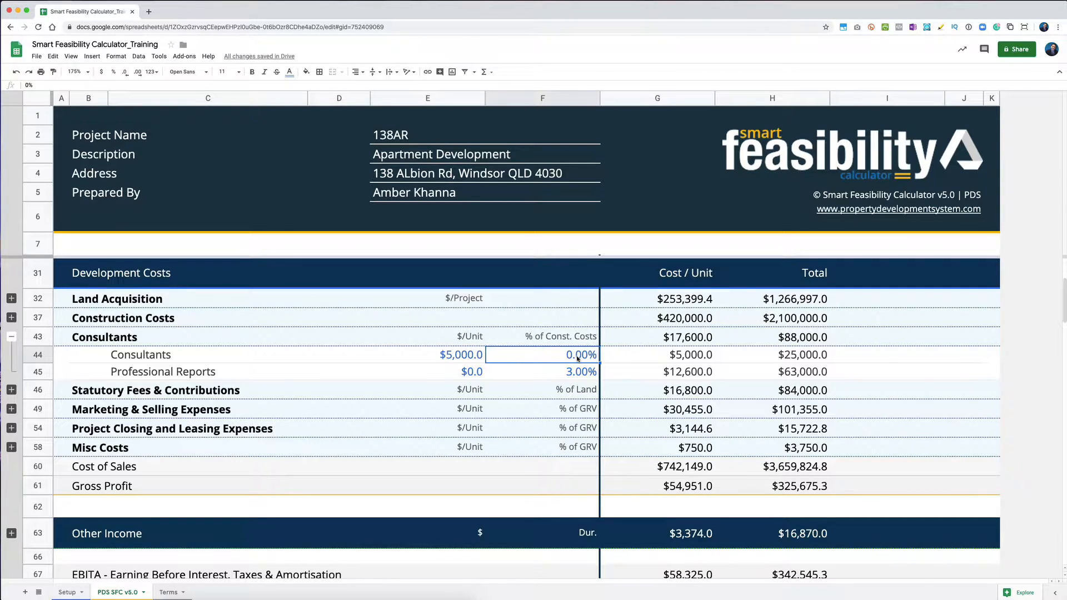
{"action": "type", "text": "5"}
{"action": "key", "text": "Return"}
{"action": "key", "text": "Up"}
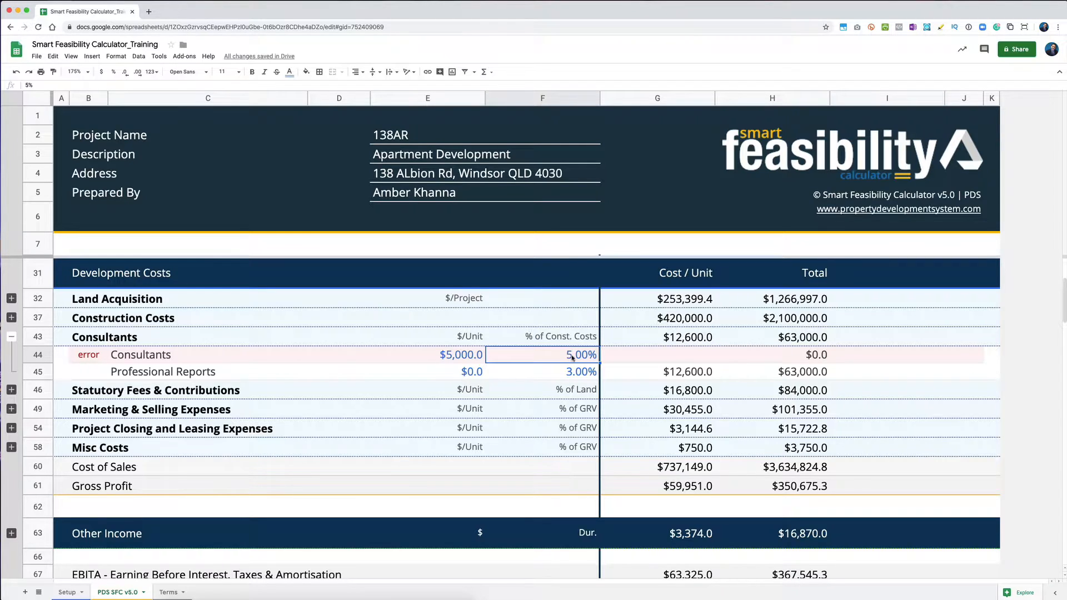
{"action": "type", "text": "0"}
{"action": "key", "text": "Return"}
{"action": "key", "text": "Up"}
Examine the Professional Reports line and its percentage of construction costs, and collapse the Consultants group
{"action": "left_click", "coordinate": [180, 375]}
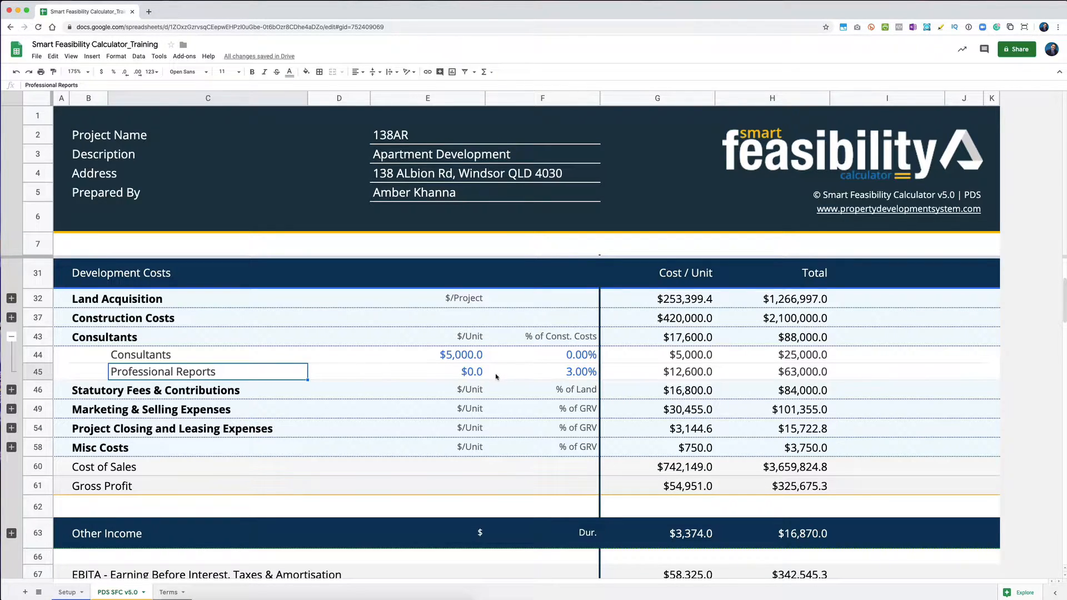
{"action": "left_click", "coordinate": [578, 375]}
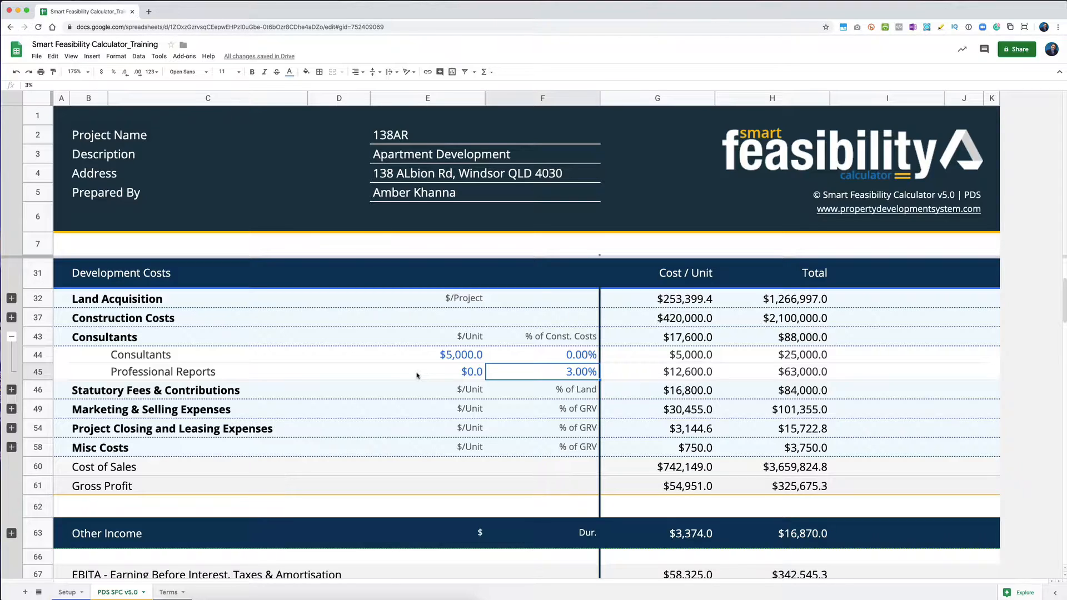
{"action": "left_click", "coordinate": [12, 337]}
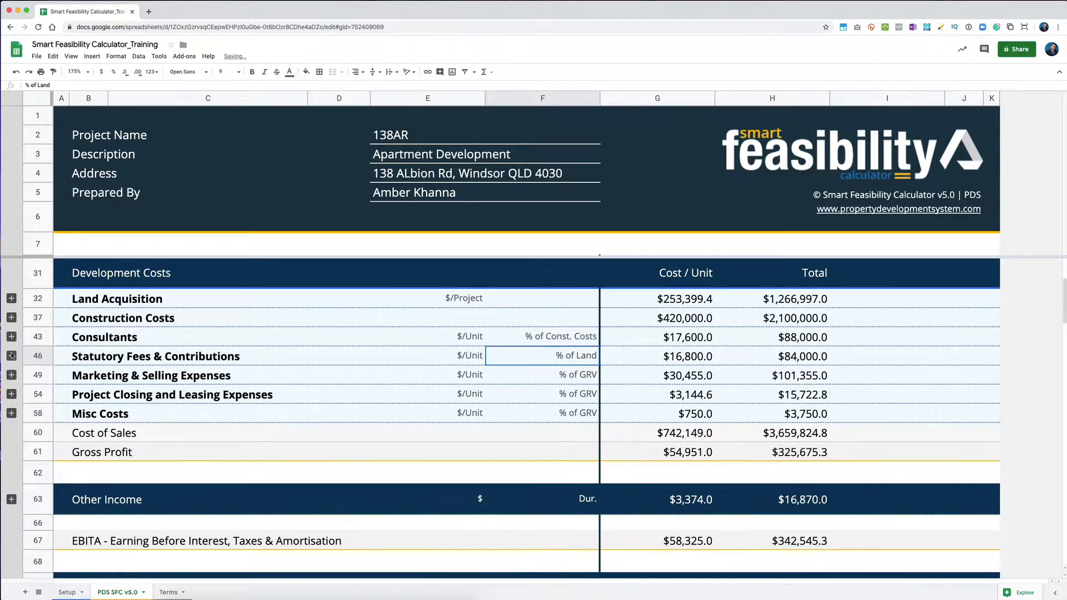
Expand Statutory Fees & Contributions and examine the Council Contributions line and the Infrastructure Levy's Yes/No option
{"action": "left_click", "coordinate": [12, 355]}
{"action": "left_click", "coordinate": [146, 376]}
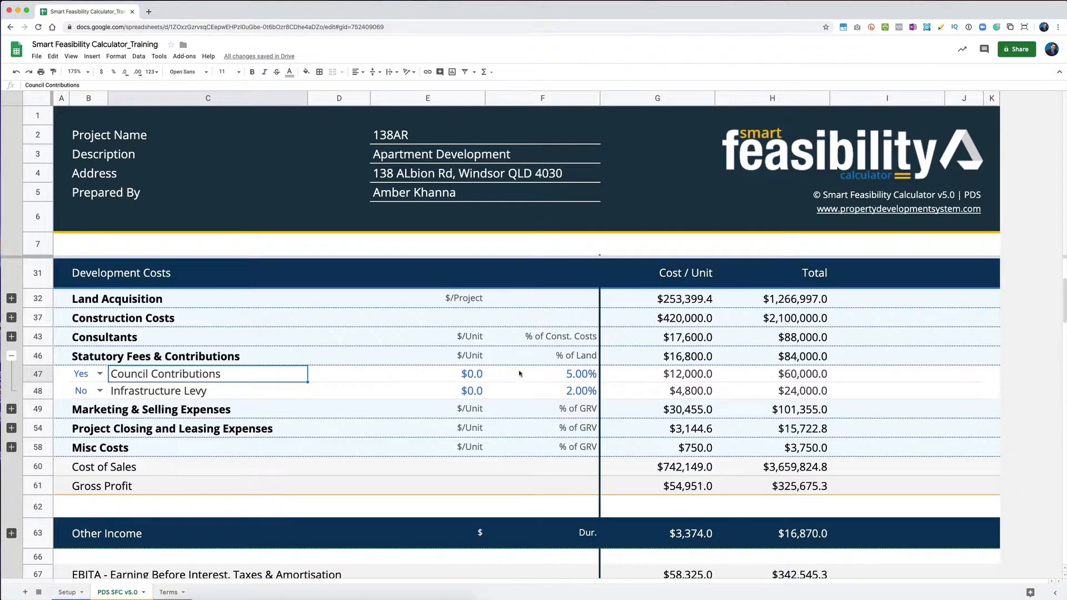
{"action": "left_click", "coordinate": [81, 393]}
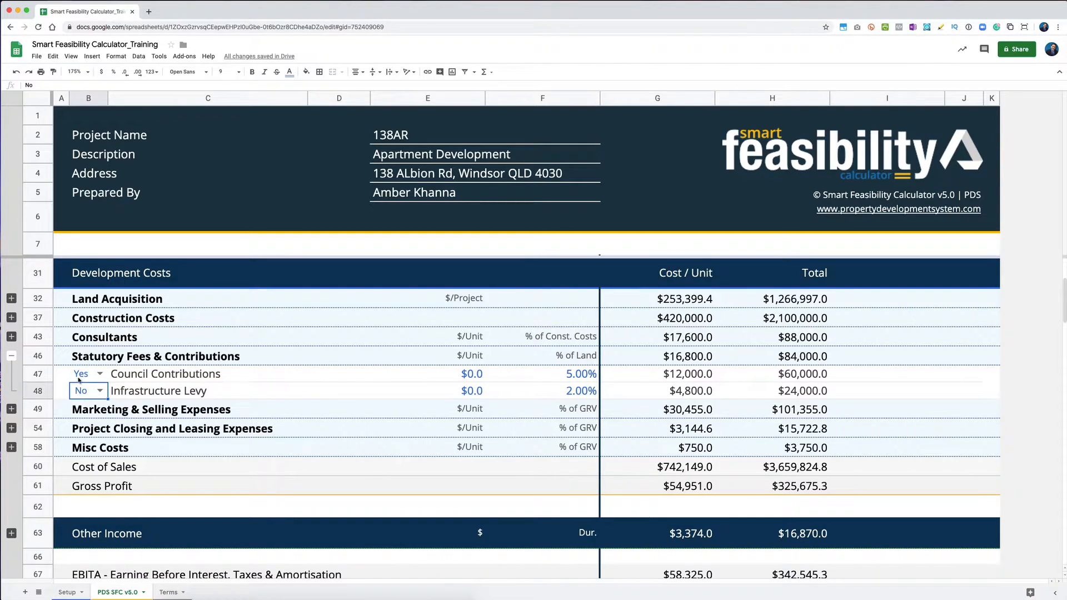
{"action": "left_click", "coordinate": [132, 379]}
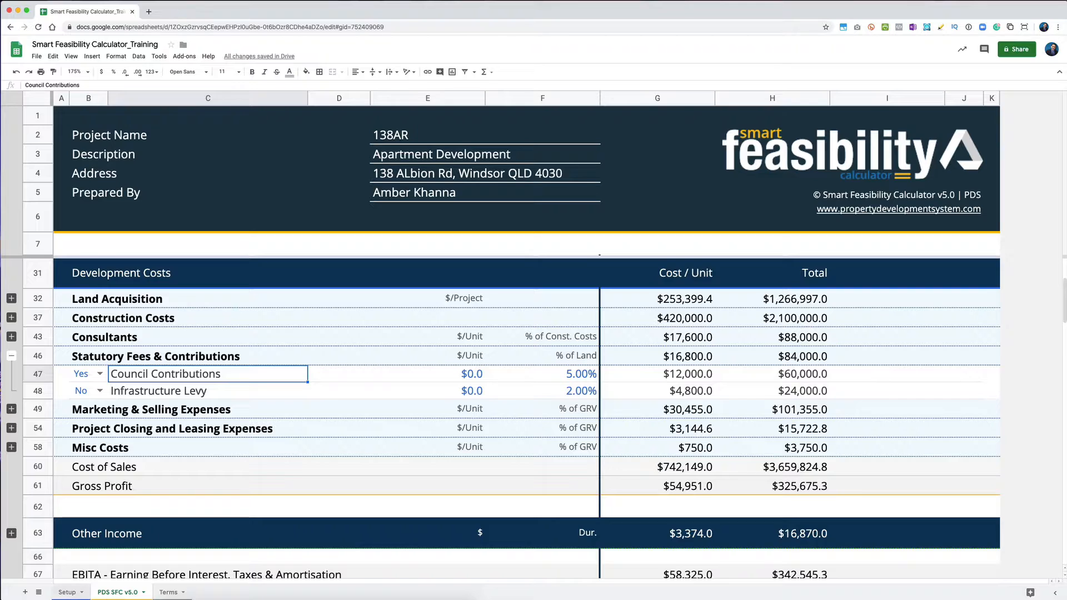
On the Setup sheet, set the Tax Name to GST and the Tax Rate to 10%
{"action": "left_click", "coordinate": [66, 592]}
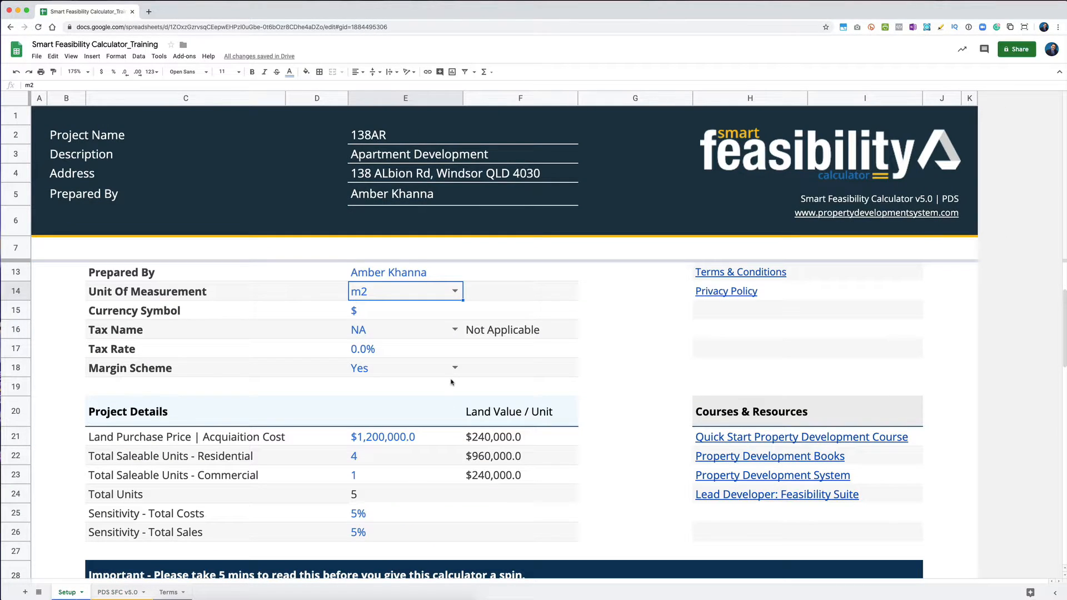
{"action": "left_click", "coordinate": [406, 335]}
{"action": "left_click", "coordinate": [455, 331]}
{"action": "left_click", "coordinate": [373, 358]}
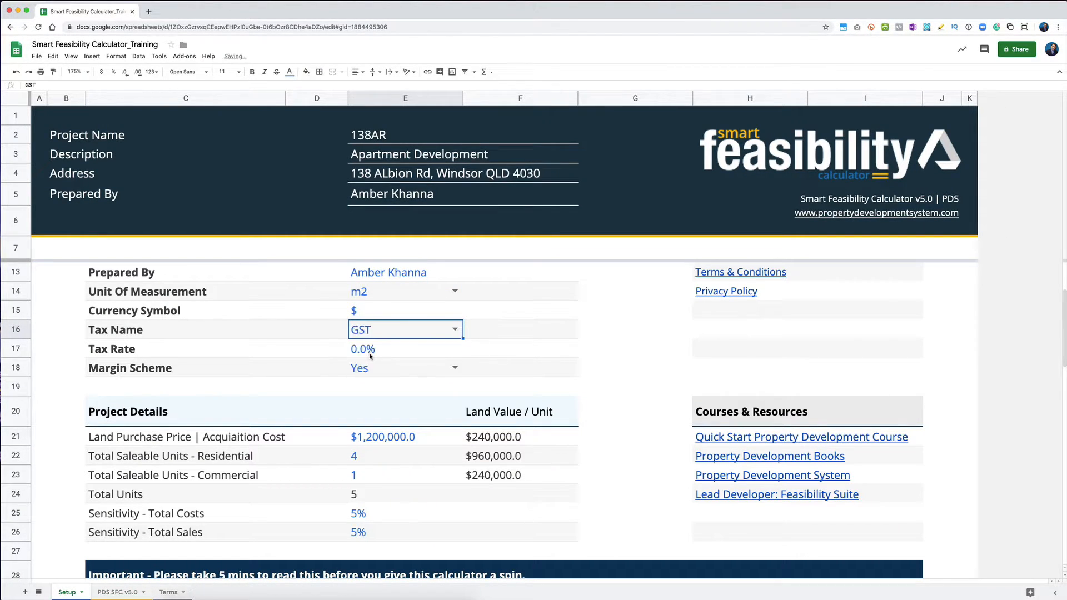
{"action": "left_click", "coordinate": [382, 353]}
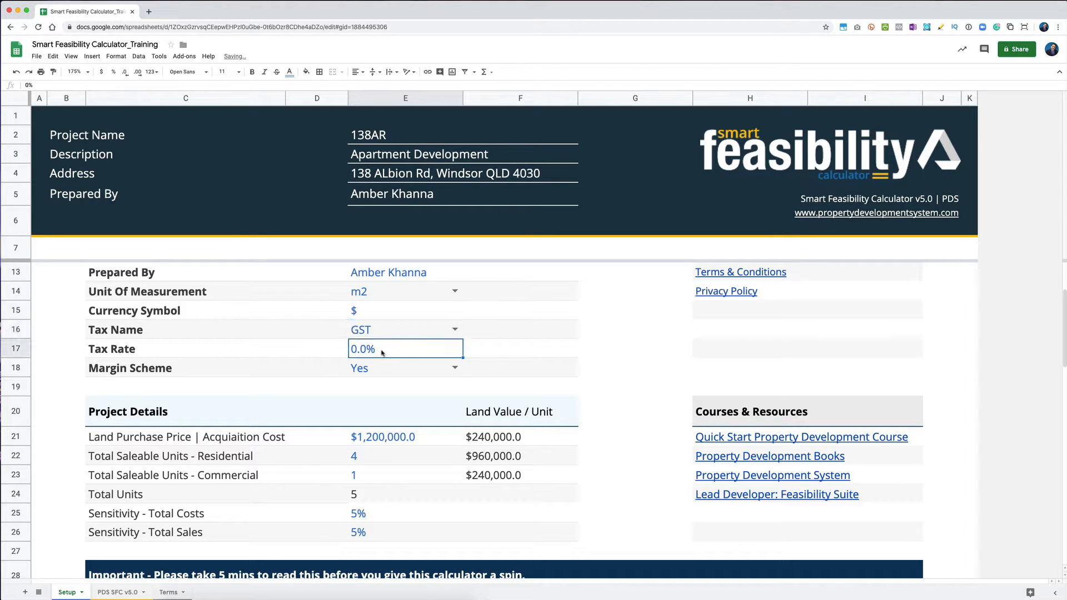
{"action": "type", "text": "10"}
{"action": "key", "text": "Return"}
{"action": "key", "text": "Up"}
On the PDS SFC v5.0 sheet, set the Yes/No option for Council Contributions to No
{"action": "left_click", "coordinate": [117, 592]}
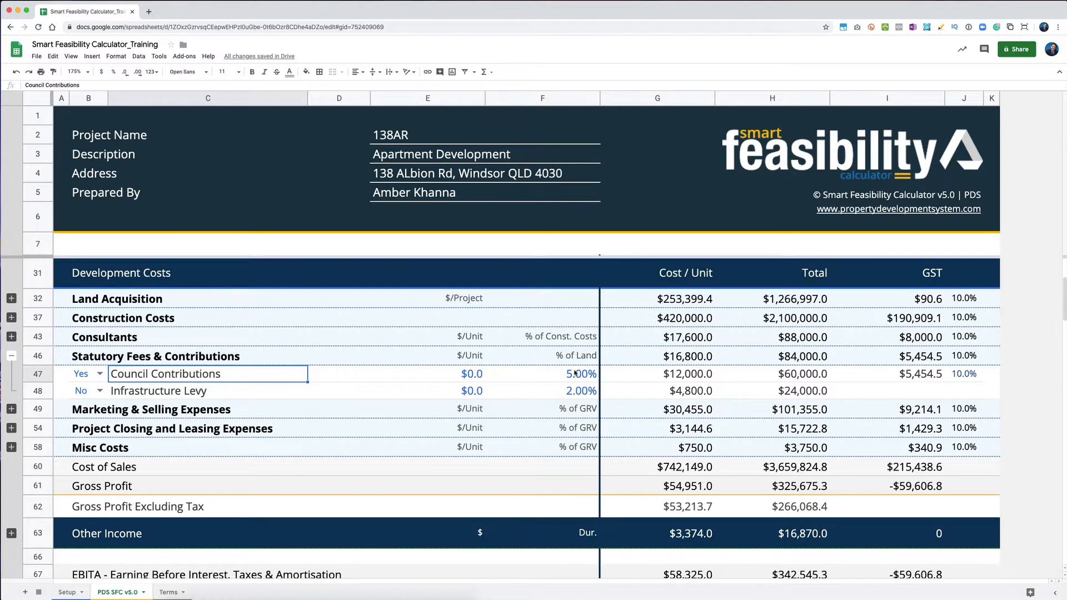
{"action": "left_click", "coordinate": [100, 374]}
{"action": "left_click", "coordinate": [86, 405]}
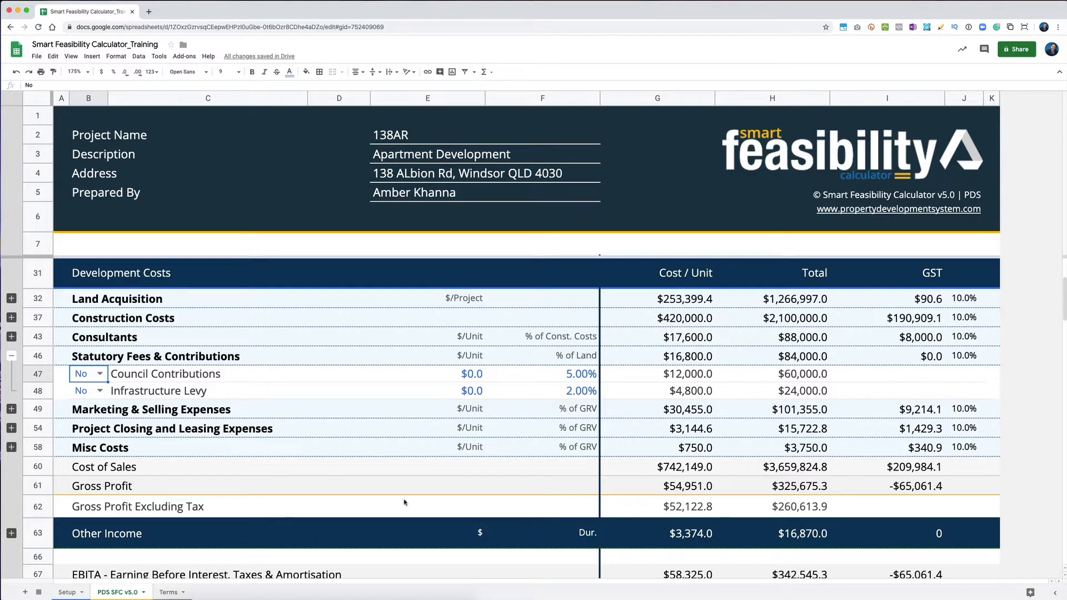
On the Setup sheet, set the Tax Name to NA and the Tax Rate to 0%
{"action": "left_click", "coordinate": [67, 593]}
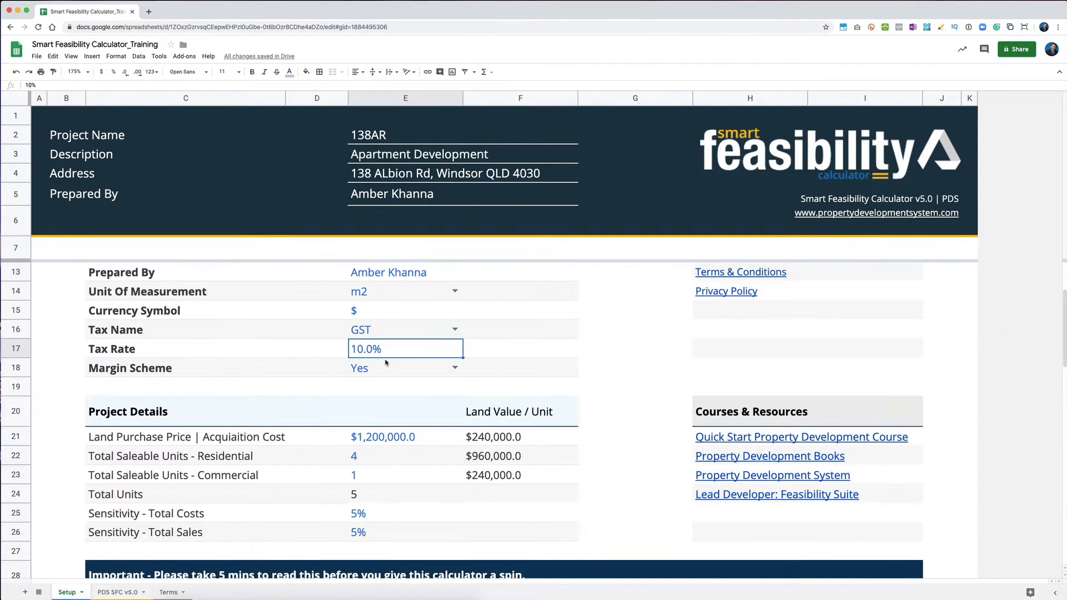
{"action": "left_click", "coordinate": [461, 337]}
{"action": "left_click", "coordinate": [459, 334]}
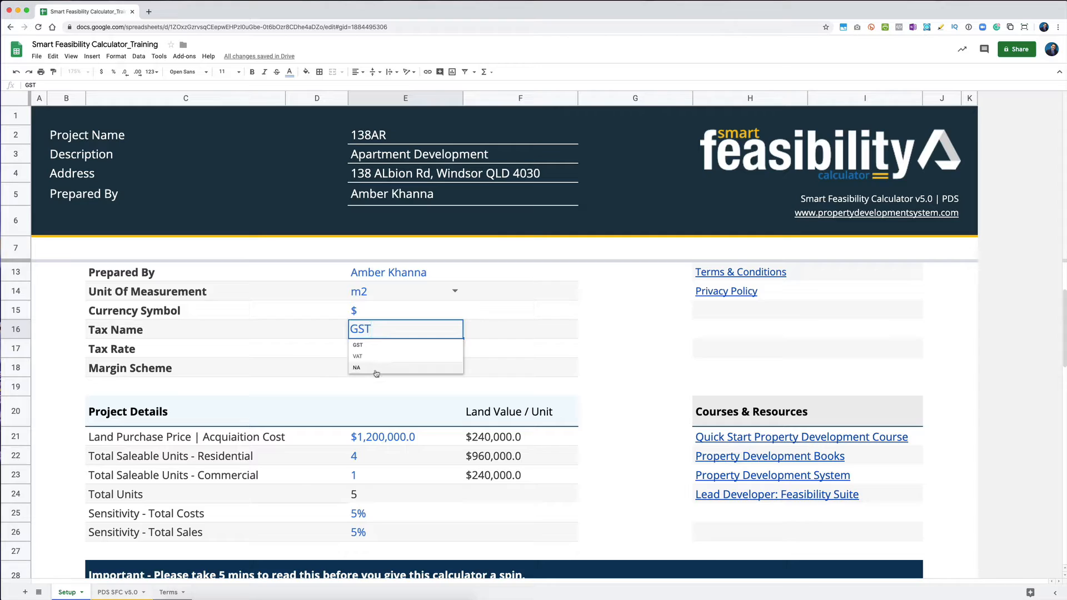
{"action": "left_click", "coordinate": [376, 372]}
{"action": "left_click", "coordinate": [405, 351]}
{"action": "type", "text": "0"}
{"action": "key", "text": "Return"}
{"action": "key", "text": "Up"}
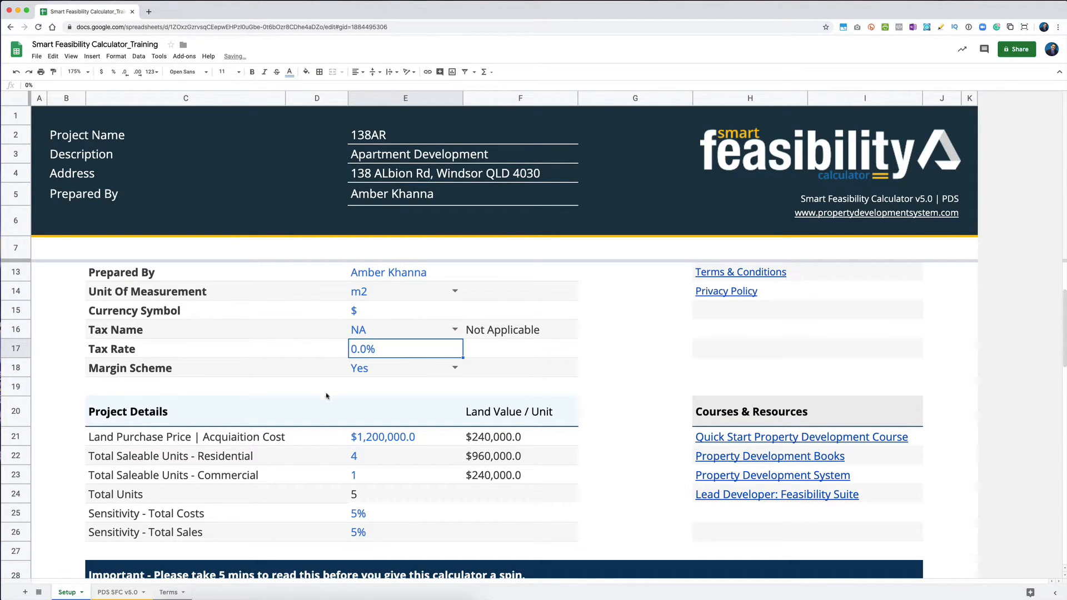
On the PDS SFC v5.0 sheet, check the Council Contributions per-unit cost and collapse the Statutory Fees & Contributions group
{"action": "left_click", "coordinate": [117, 592]}
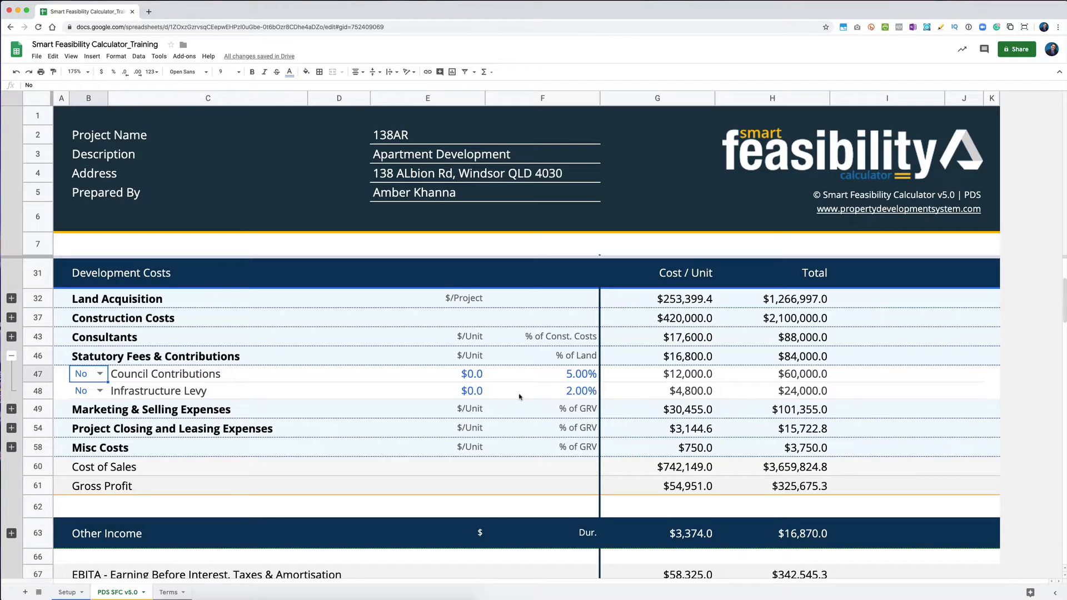
{"action": "left_click", "coordinate": [474, 377]}
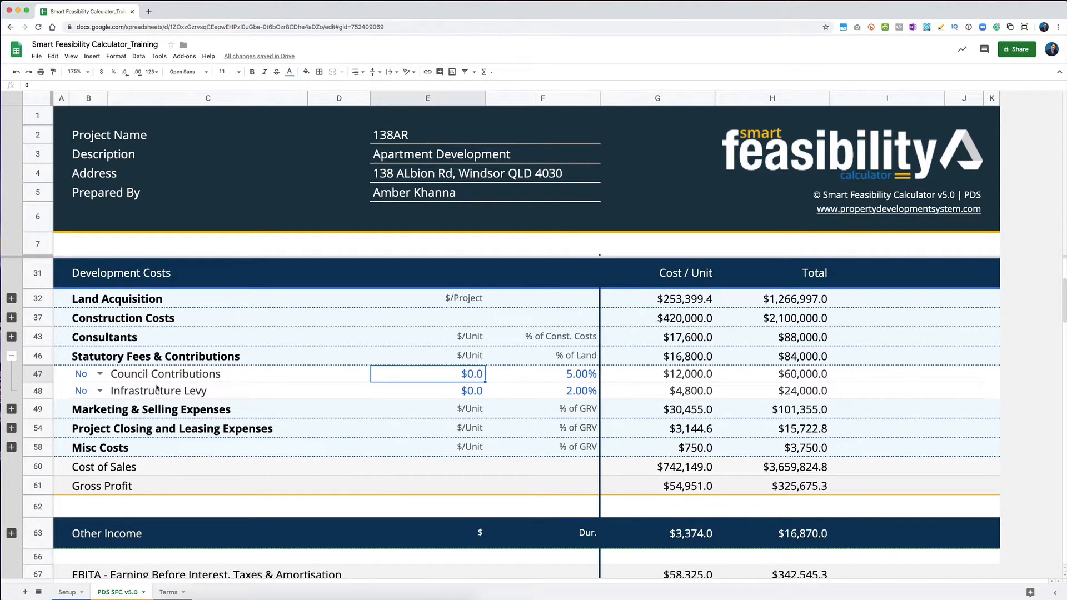
{"action": "left_click", "coordinate": [11, 356]}
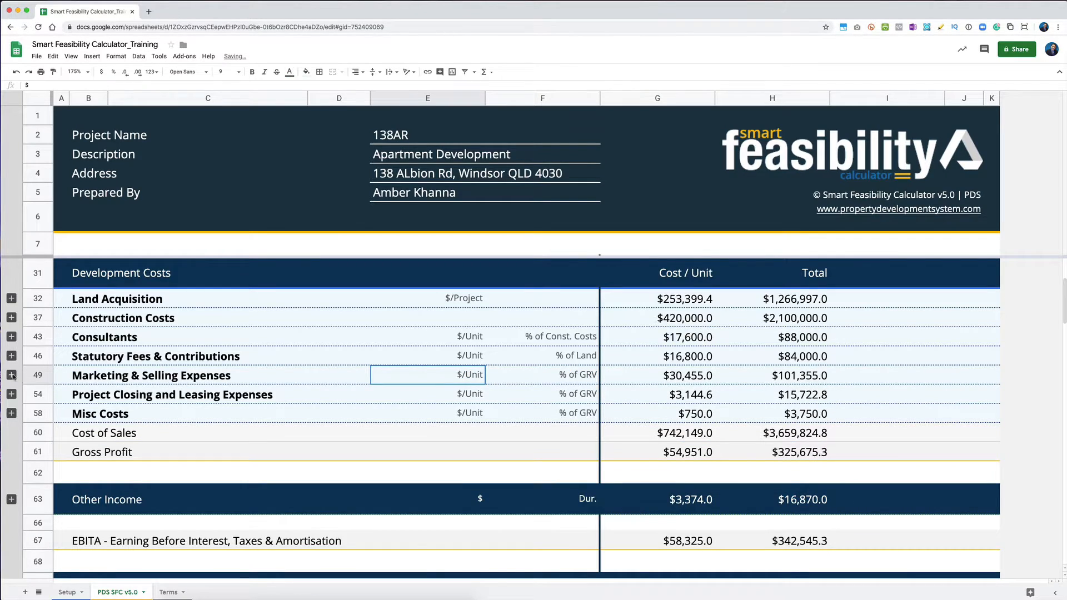
Expand Marketing & Selling Expenses and examine the residential and commercial agents' commission rates and the residential per-unit cost
{"action": "left_click", "coordinate": [11, 375]}
{"action": "left_click", "coordinate": [223, 399]}
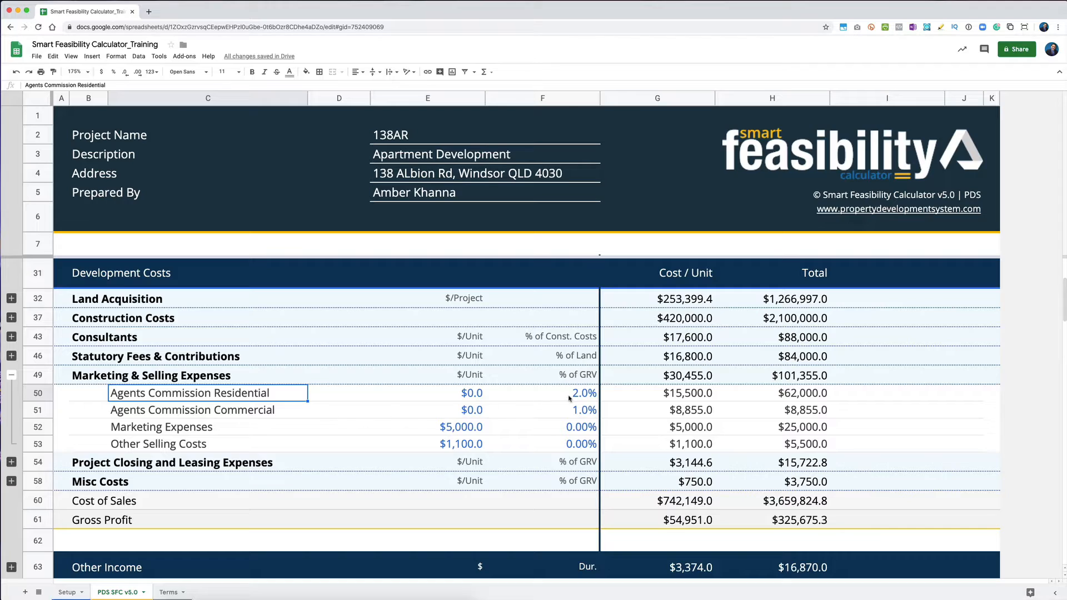
{"action": "left_click", "coordinate": [568, 414]}
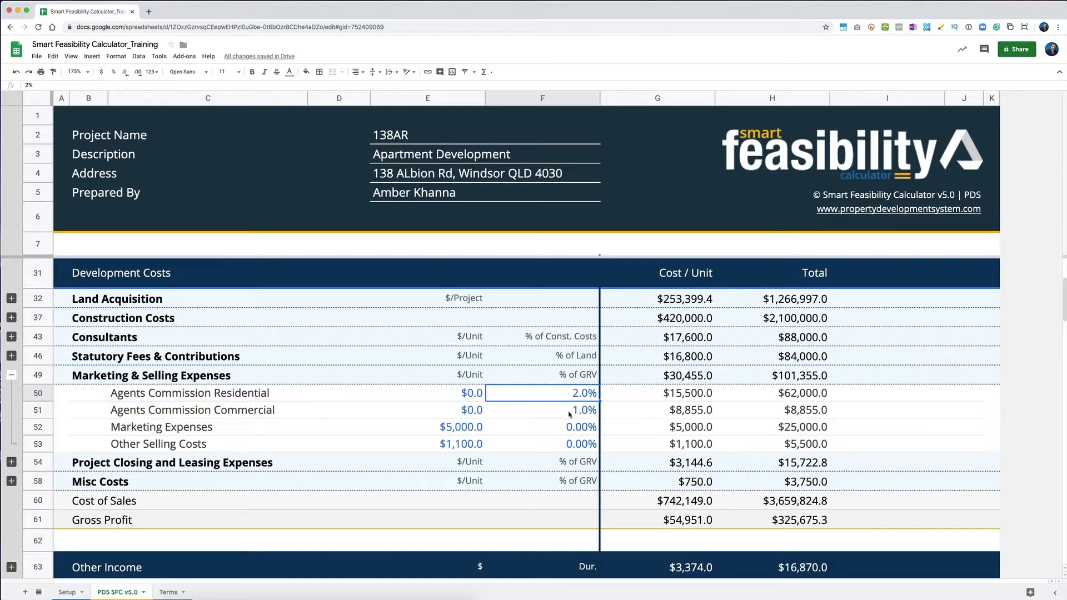
{"action": "left_click", "coordinate": [472, 398]}
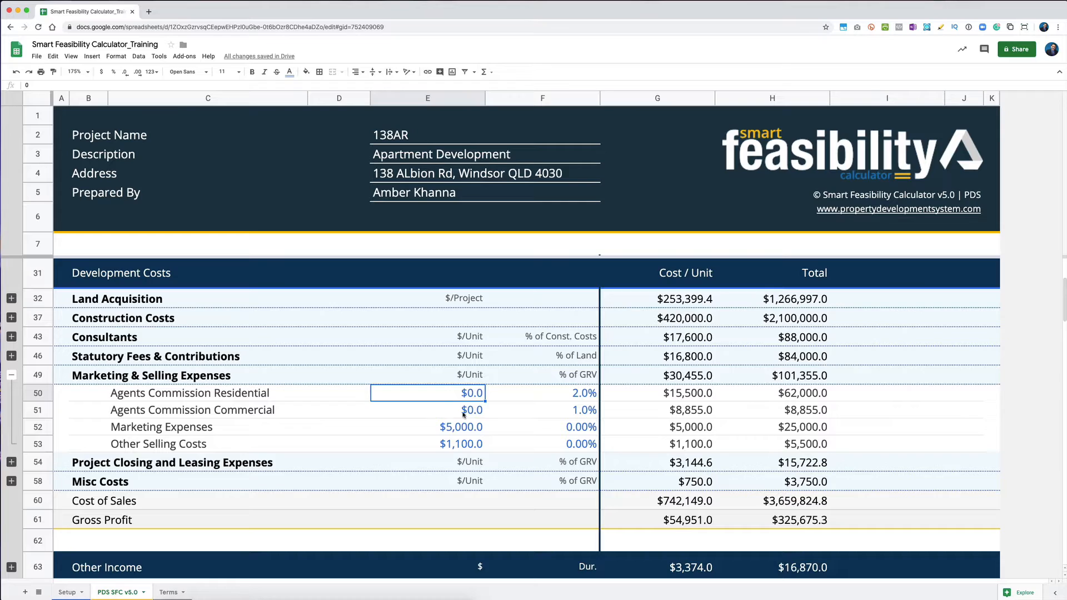
Examine the Marketing Expenses and Other Selling Costs lines, including the Marketing Expenses per-unit cost and both percentages of GRV
{"action": "left_click", "coordinate": [134, 428]}
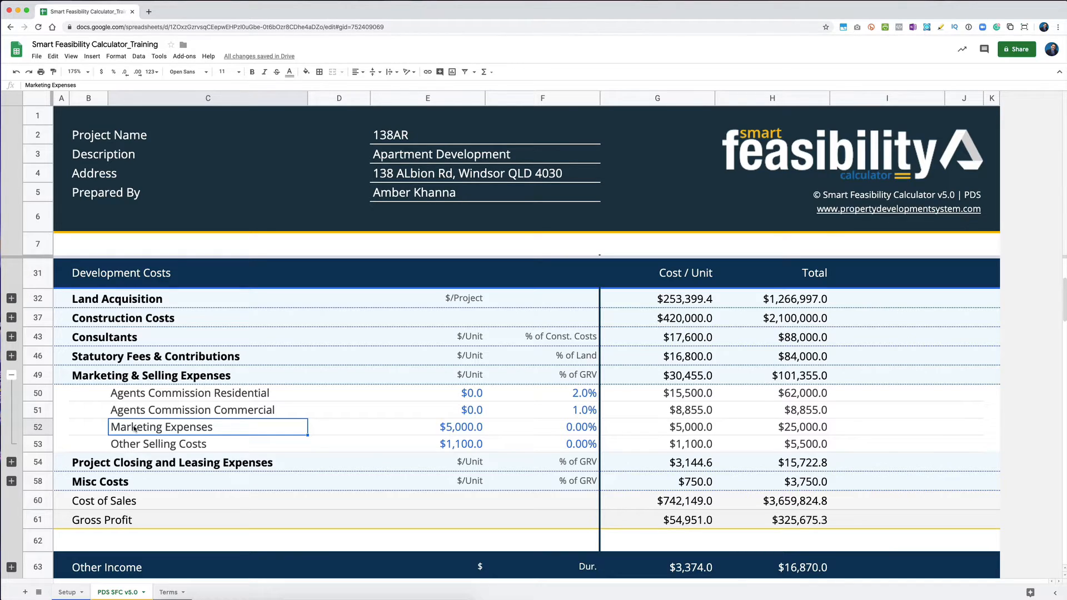
{"action": "left_click", "coordinate": [157, 449]}
{"action": "left_click", "coordinate": [136, 433]}
{"action": "left_click", "coordinate": [450, 432]}
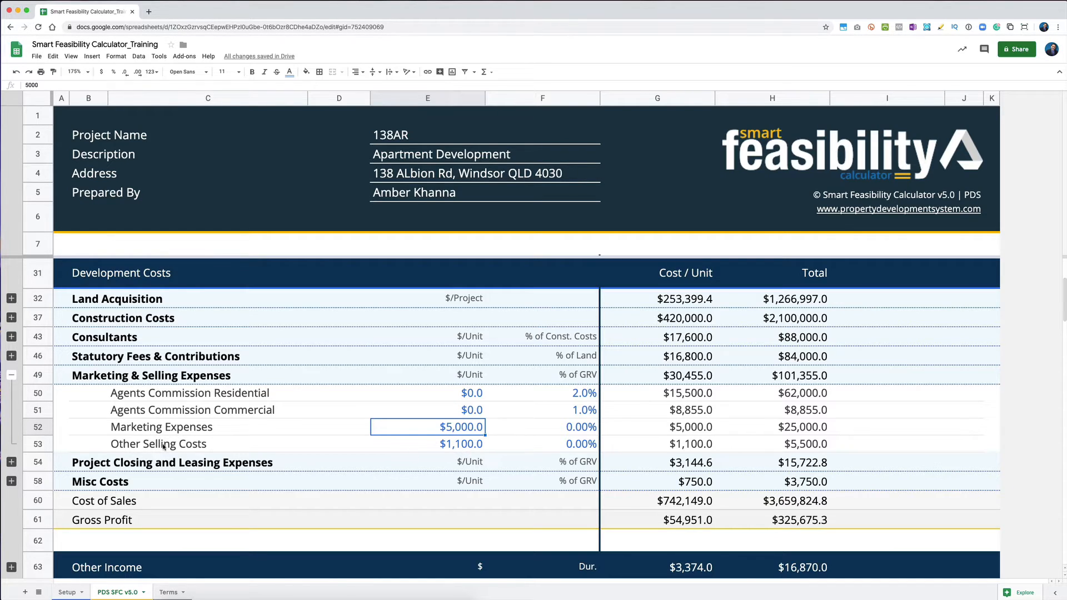
{"action": "left_click", "coordinate": [580, 433]}
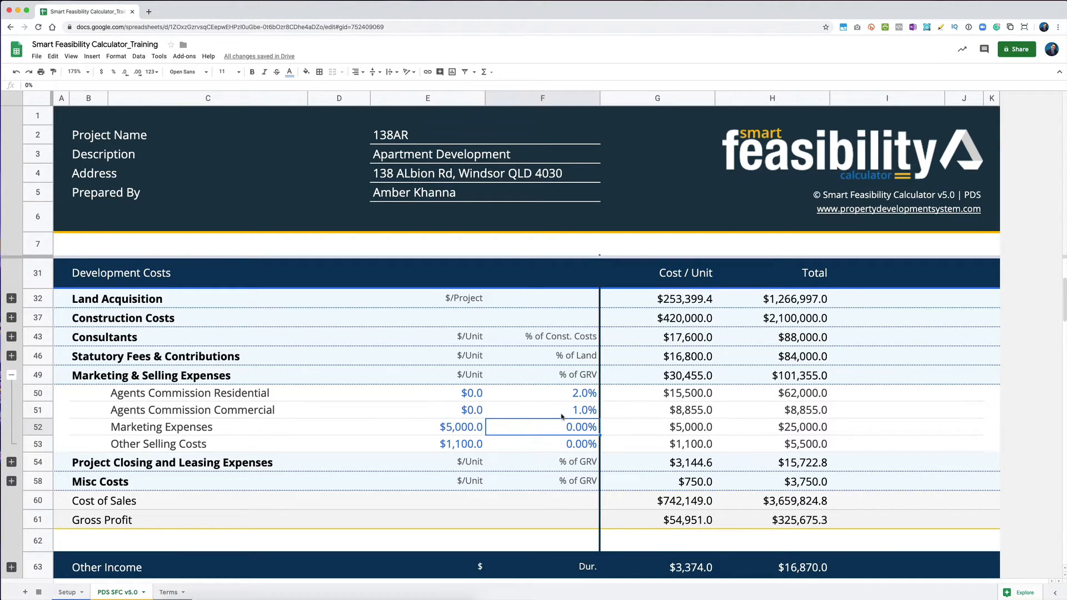
{"action": "left_click", "coordinate": [566, 443]}
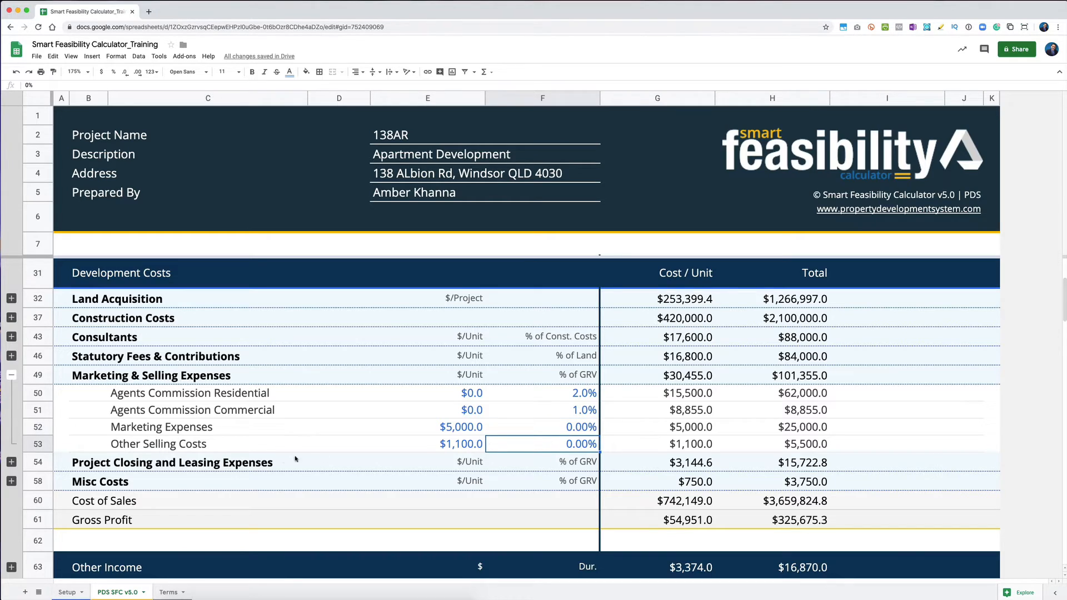
Collapse the Marketing & Selling Expenses group and expand Project Closing and Leasing Expenses
{"action": "left_click", "coordinate": [11, 375]}
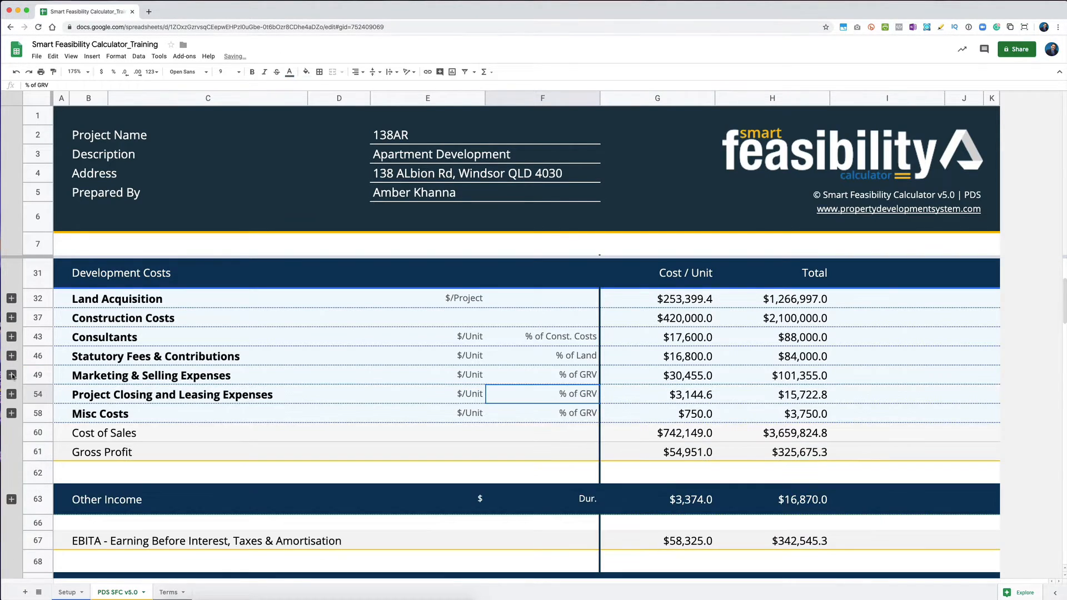
{"action": "left_click", "coordinate": [11, 394]}
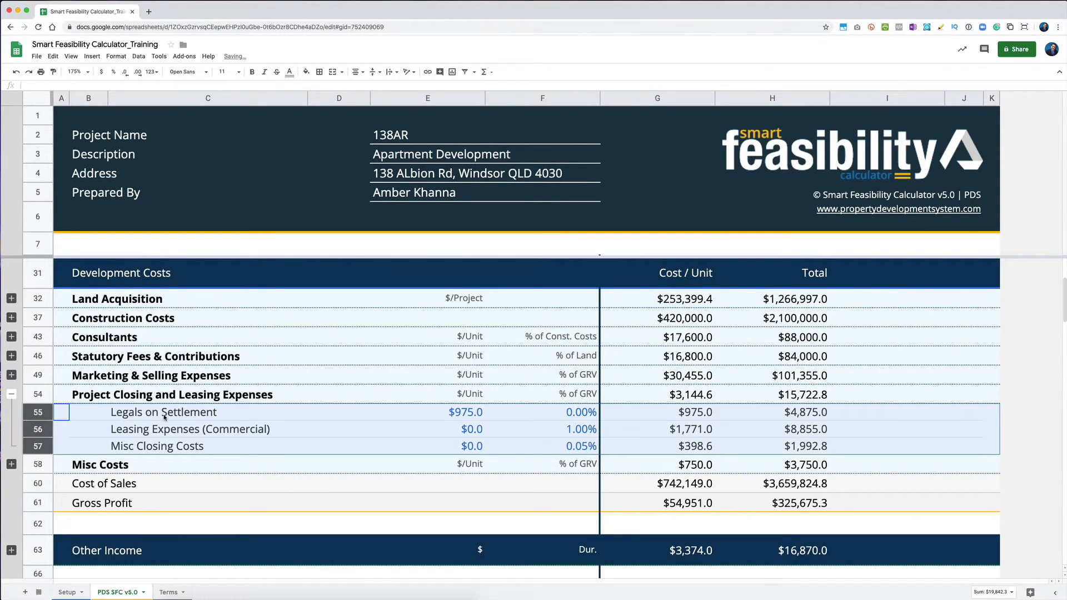
Examine the per-unit costs for settlement legals, commercial leasing and misc closing, plus the leasing percentage of GRV, and collapse Project Closing and Leasing Expenses
{"action": "left_click", "coordinate": [165, 416]}
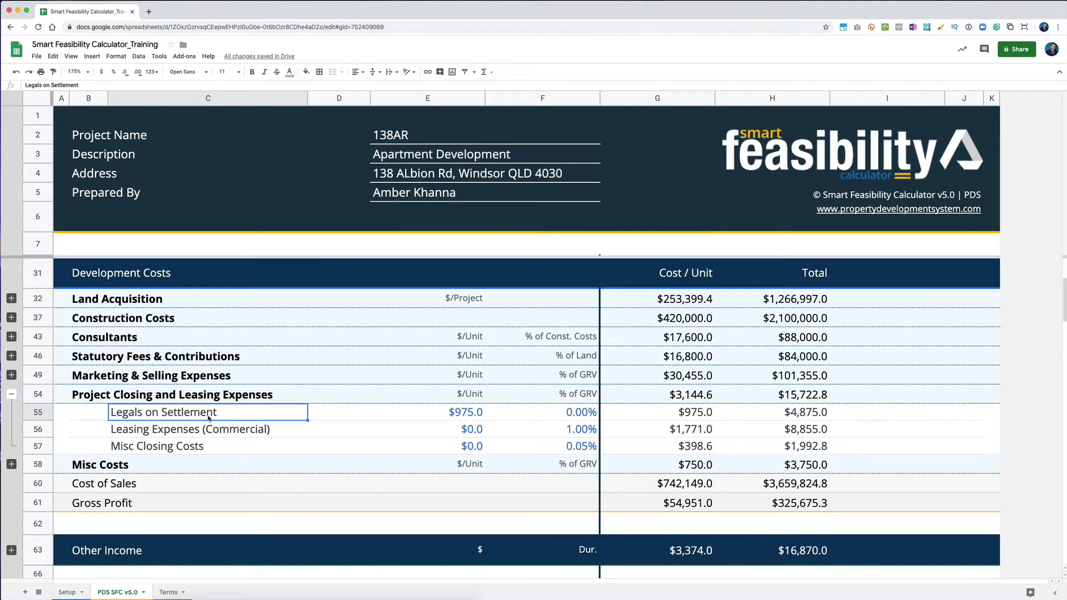
{"action": "left_click", "coordinate": [455, 420]}
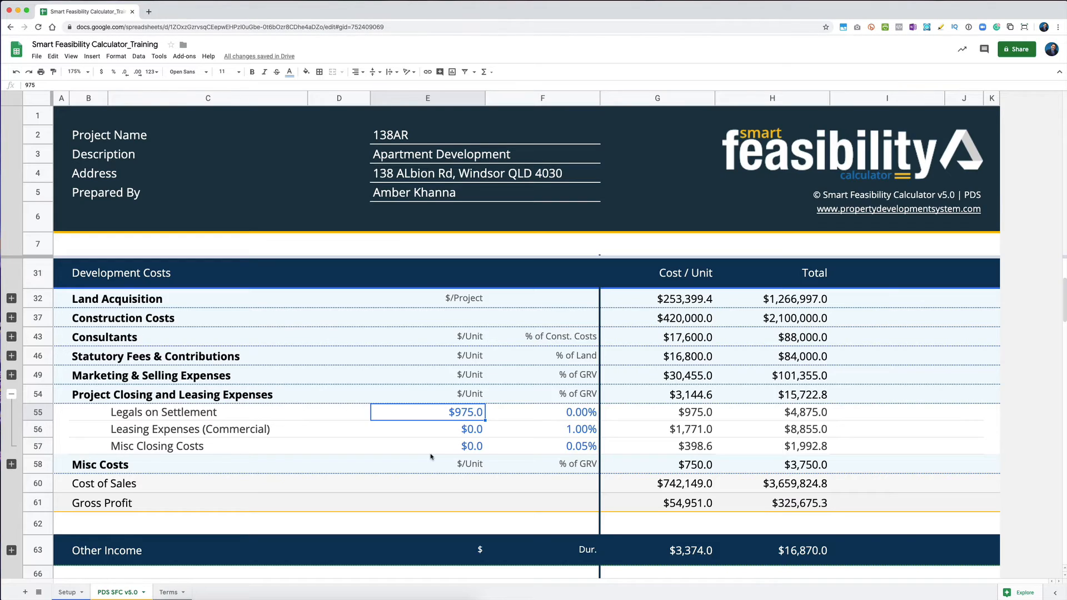
{"action": "key", "text": "Down"}
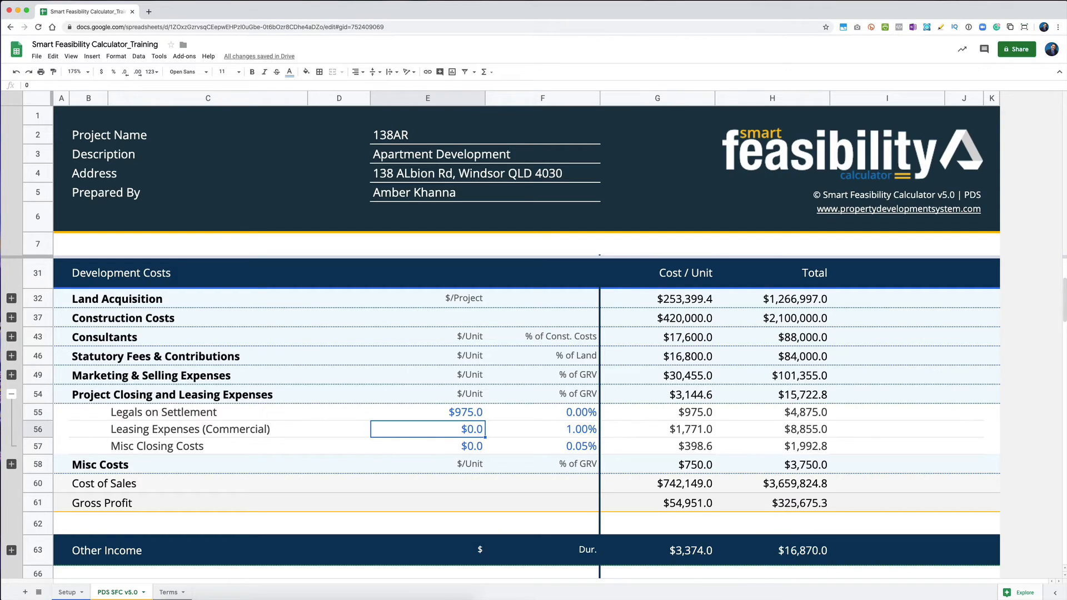
{"action": "key", "text": "Right"}
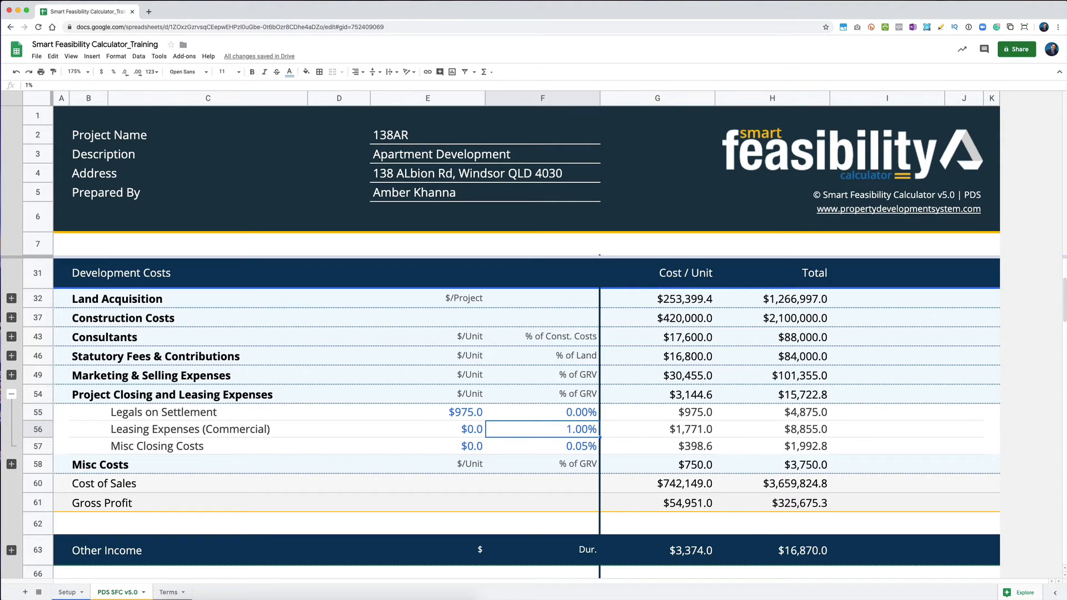
{"action": "left_click", "coordinate": [428, 430]}
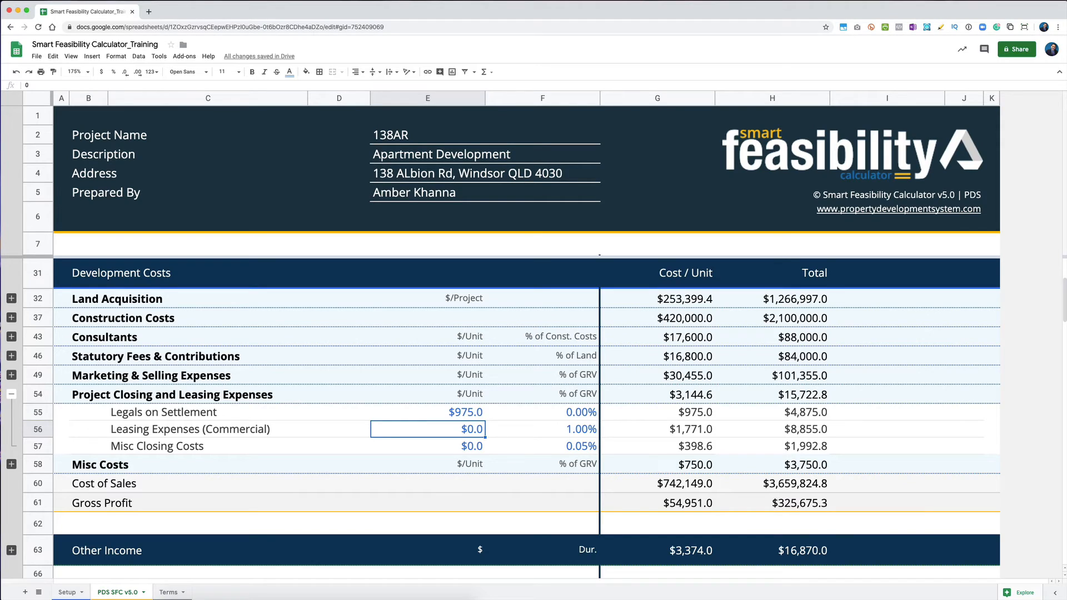
{"action": "left_click", "coordinate": [428, 446]}
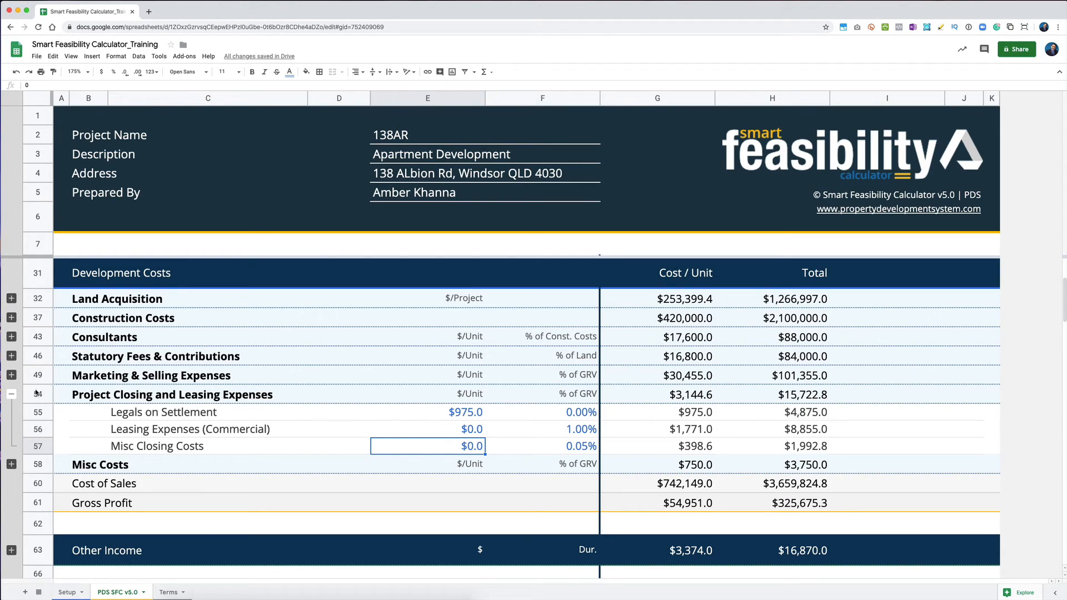
{"action": "left_click", "coordinate": [12, 395]}
Expand the Misc Costs group and set the Misc. Allowance per-unit cost to $1,100
{"action": "left_click", "coordinate": [11, 414]}
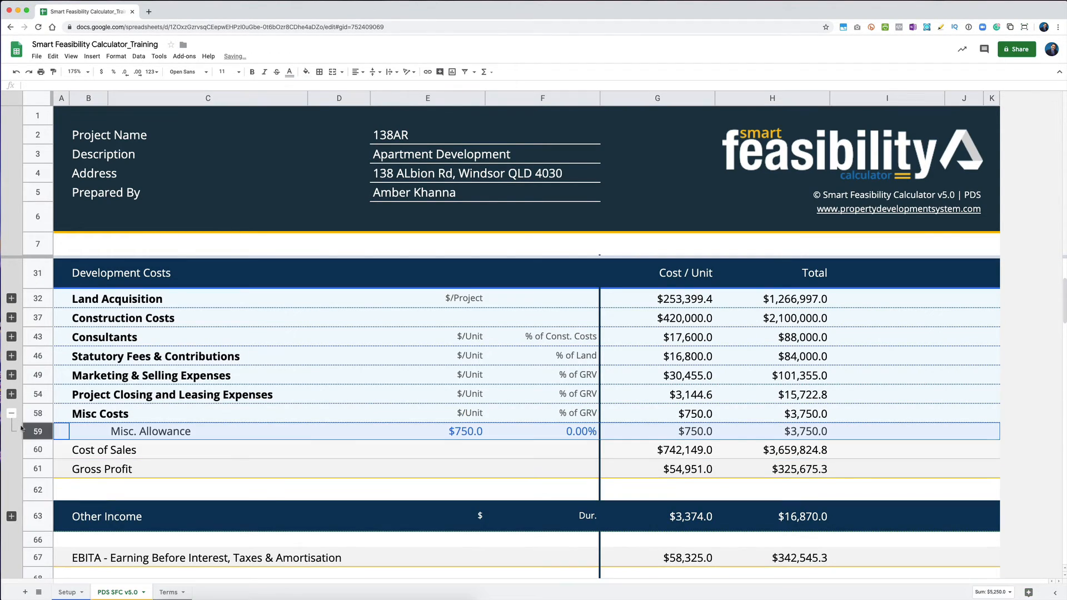
{"action": "left_click", "coordinate": [189, 437]}
{"action": "left_click", "coordinate": [473, 433]}
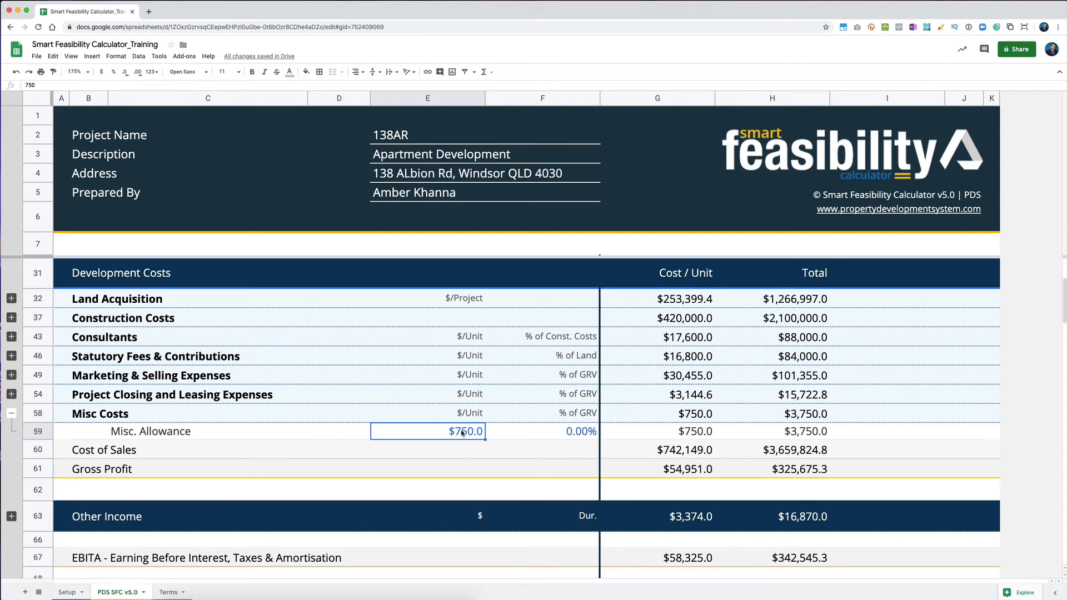
{"action": "type", "text": "11000"}
{"action": "key", "text": "BackSpace"}
{"action": "key", "text": "Tab"}
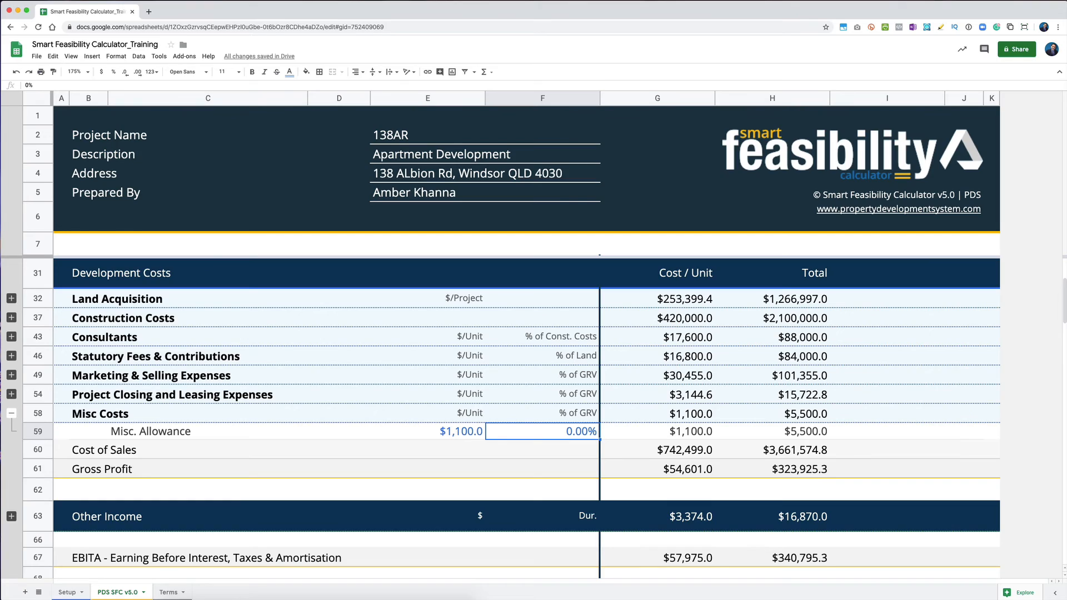
Collapse the Misc Costs group and review the development cost summary down to Cost of Sales and Gross Profit
{"action": "left_click", "coordinate": [13, 414]}
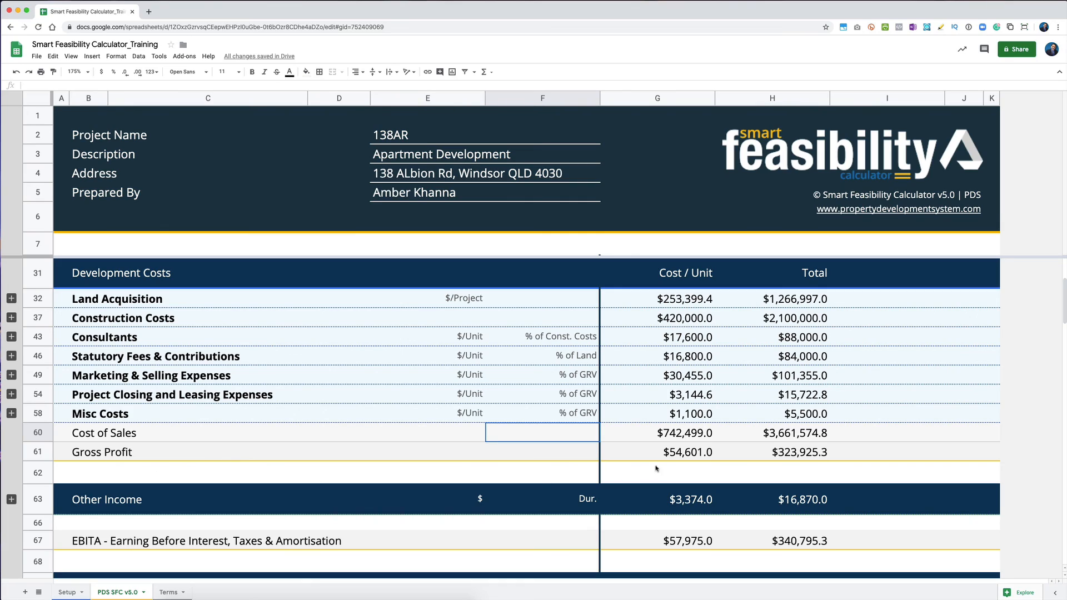
{"action": "scroll", "coordinate": [703, 457], "scroll_direction": "up", "scroll_amount": 2}
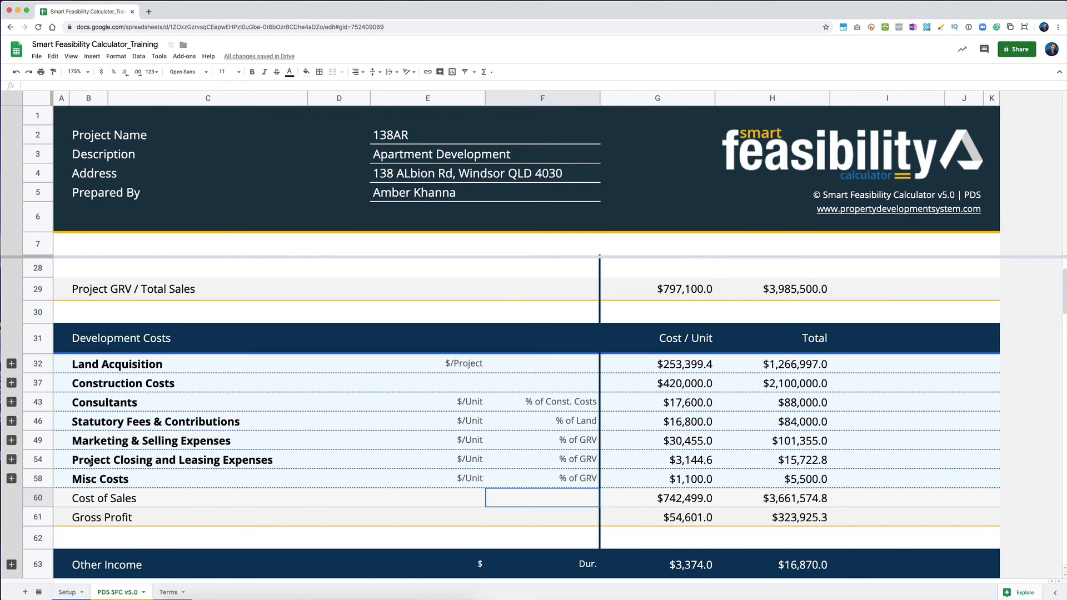
{"action": "scroll", "coordinate": [90, 462], "scroll_direction": "down", "scroll_amount": 2}
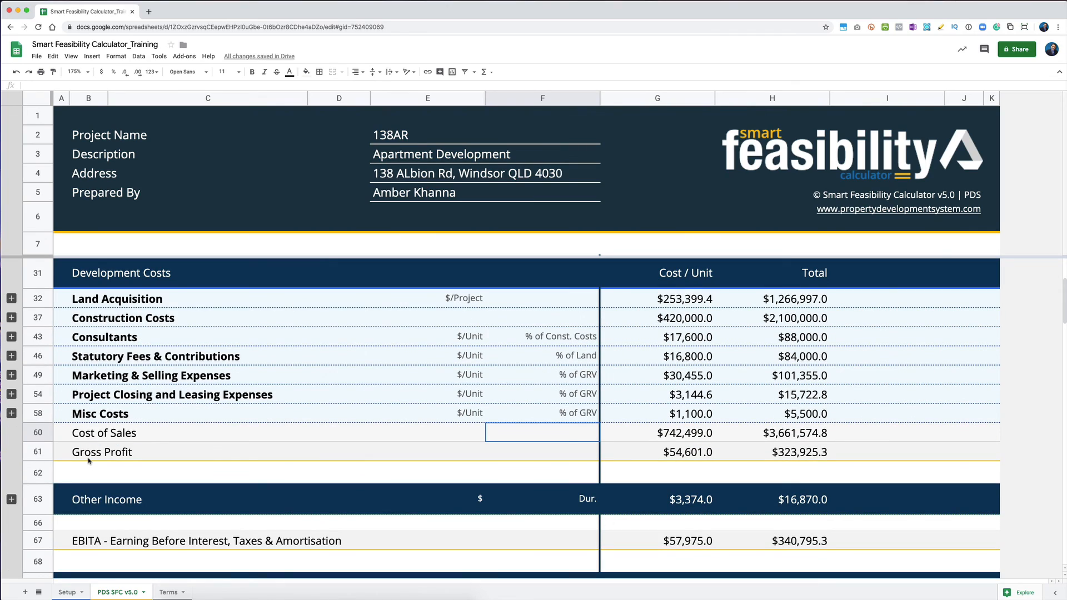